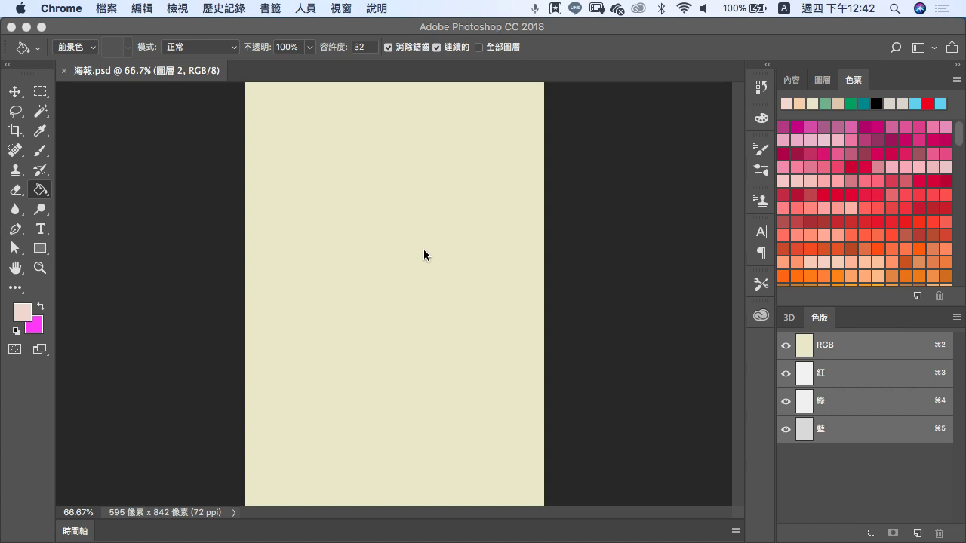
# Switch to the adjacent desktop space to leave Photoshop for the Finder desktop.
pyautogui.hotkey('ctrl', 'Left')
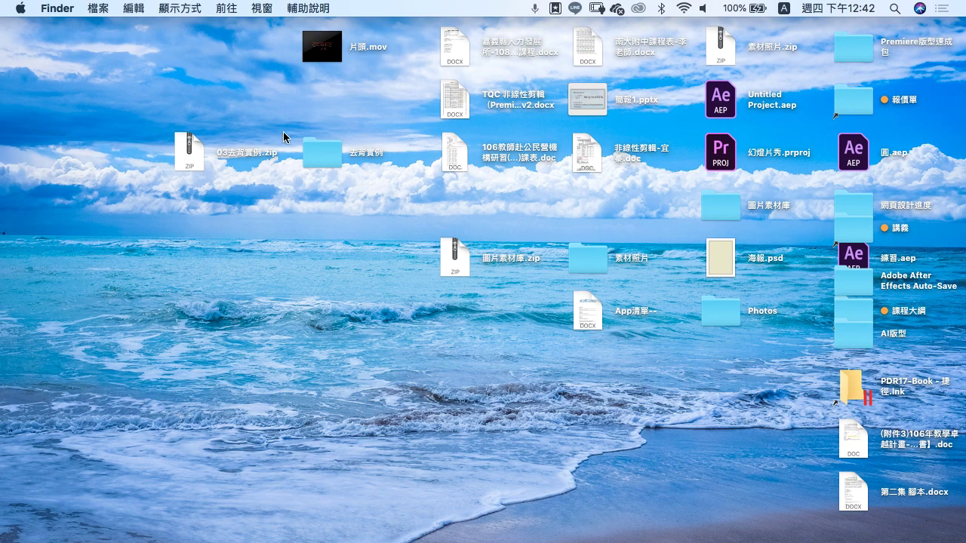
# Open the 去背實例 folder full screen in large-thumbnail icon view.
pyautogui.click(314, 157)
pyautogui.doubleClick(314, 157)
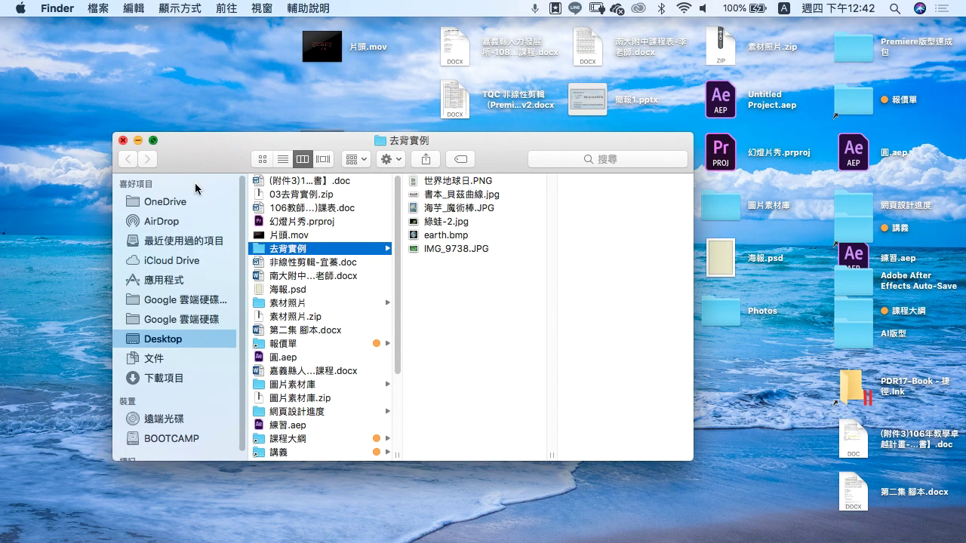
pyautogui.press('ctrl+super+f')
pyautogui.click(149, 14)
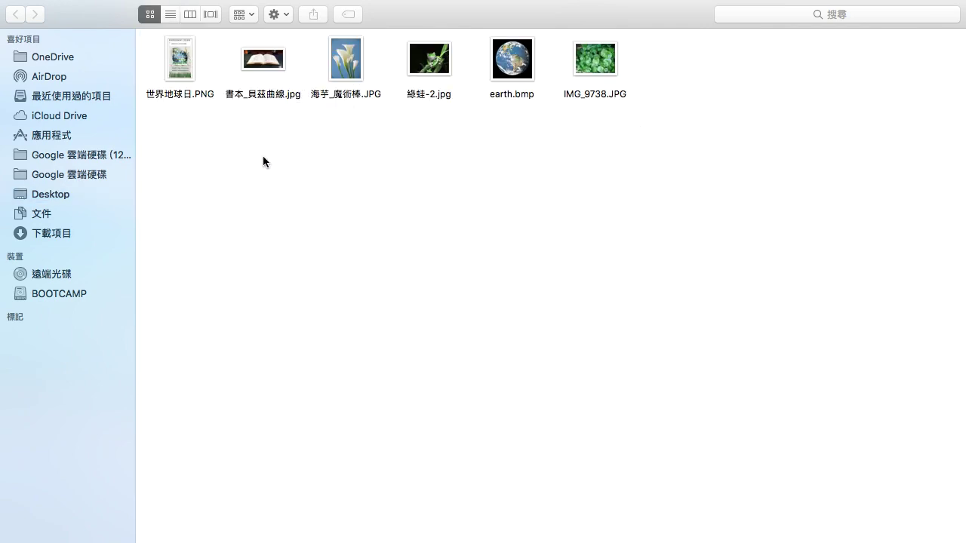
# Preview 世界地球日.PNG and look over earth.bmp, 綠蛙-2.jpg and 海芋_魔術棒.JPG.
pyautogui.click(181, 68)
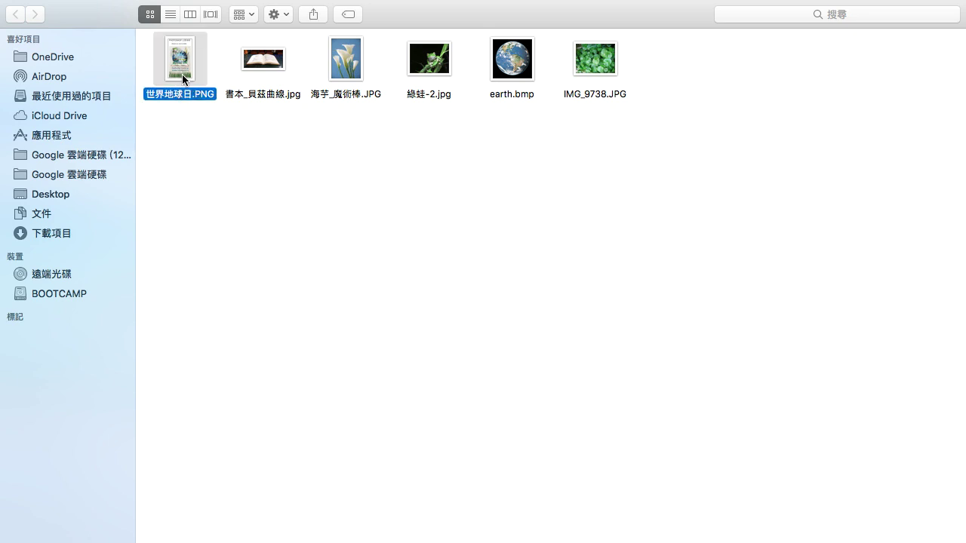
pyautogui.doubleClick(184, 75)
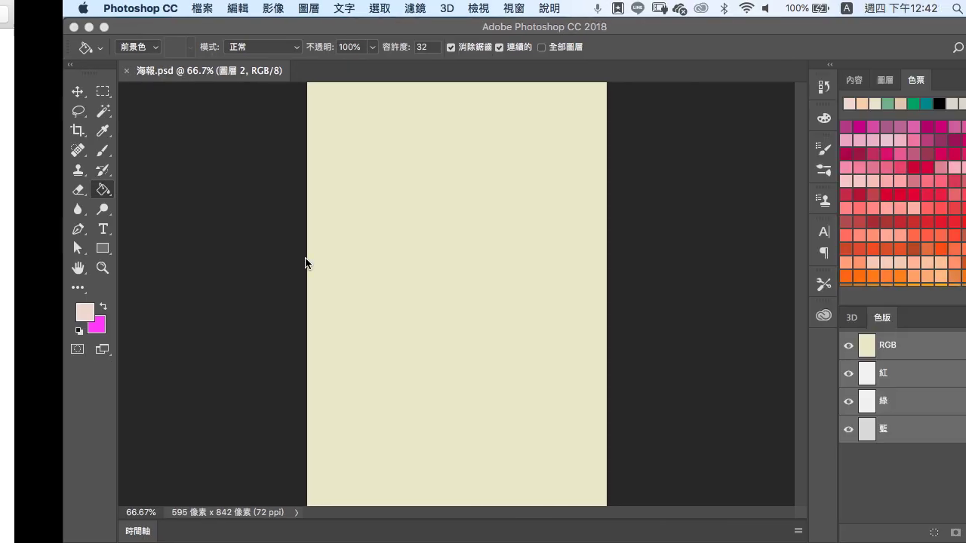
pyautogui.click(513, 68)
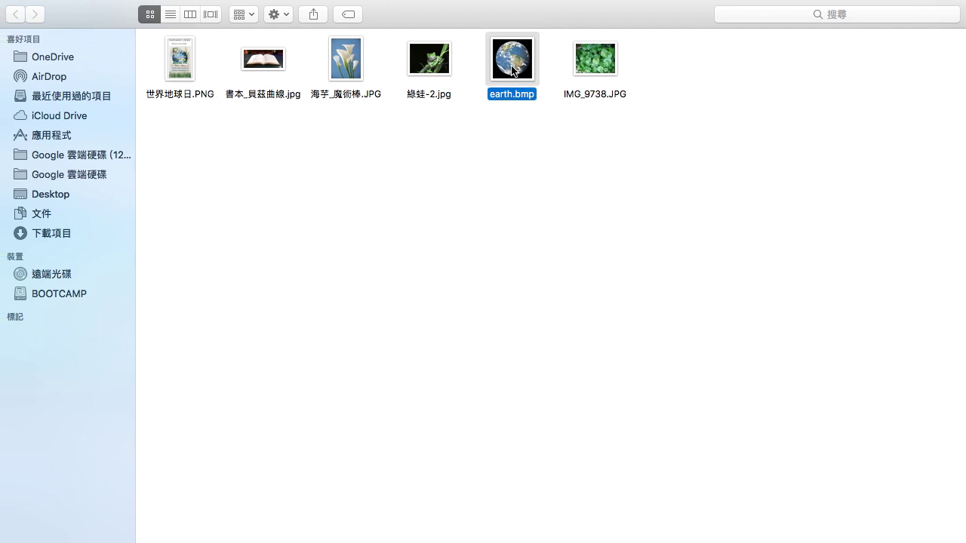
pyautogui.click(436, 88)
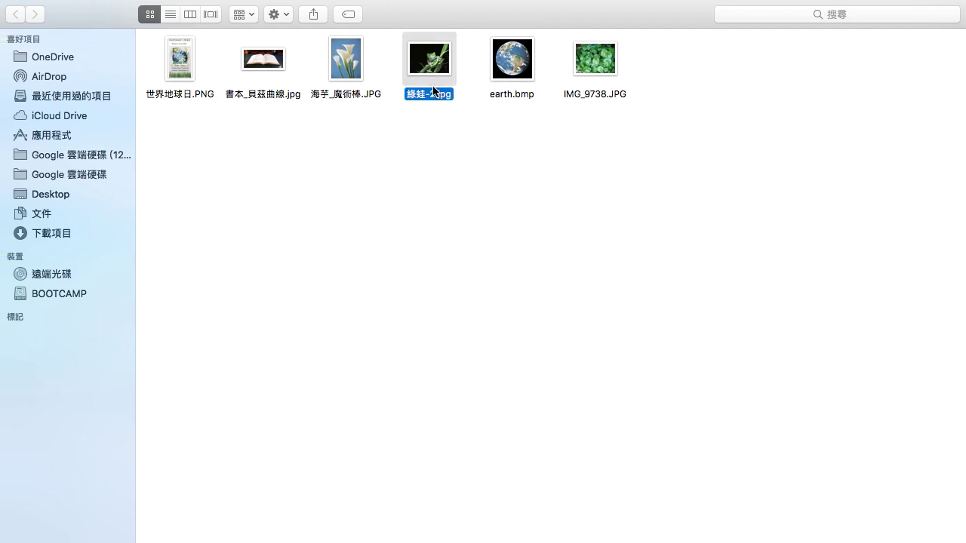
pyautogui.click(353, 69)
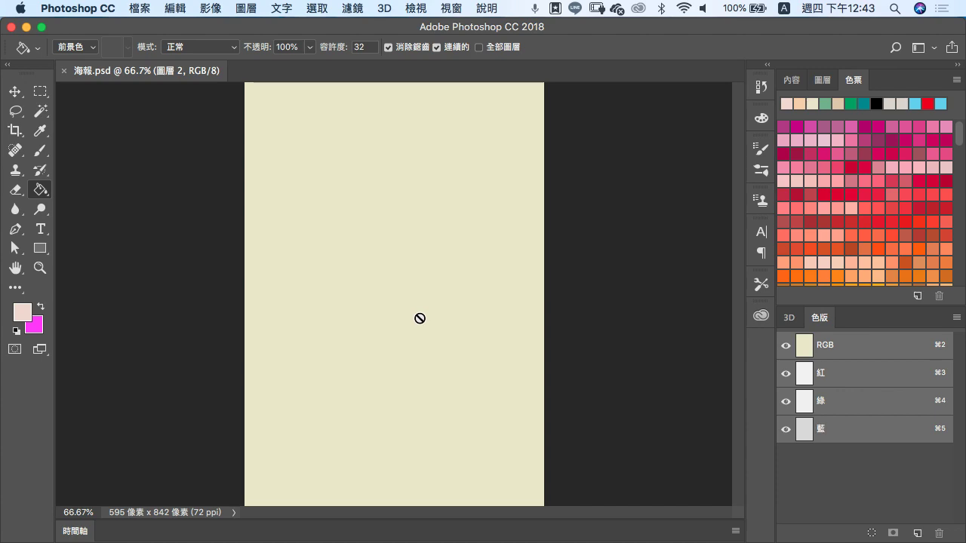
# Open earth.bmp from the 去背實例 folder, then bring the 海報.psd poster back to front.
pyautogui.click(142, 8)
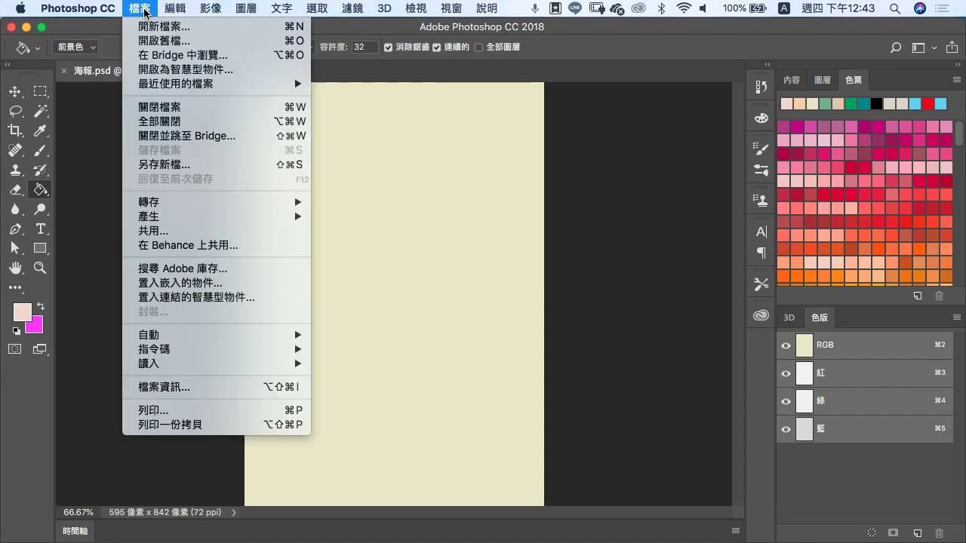
pyautogui.click(198, 43)
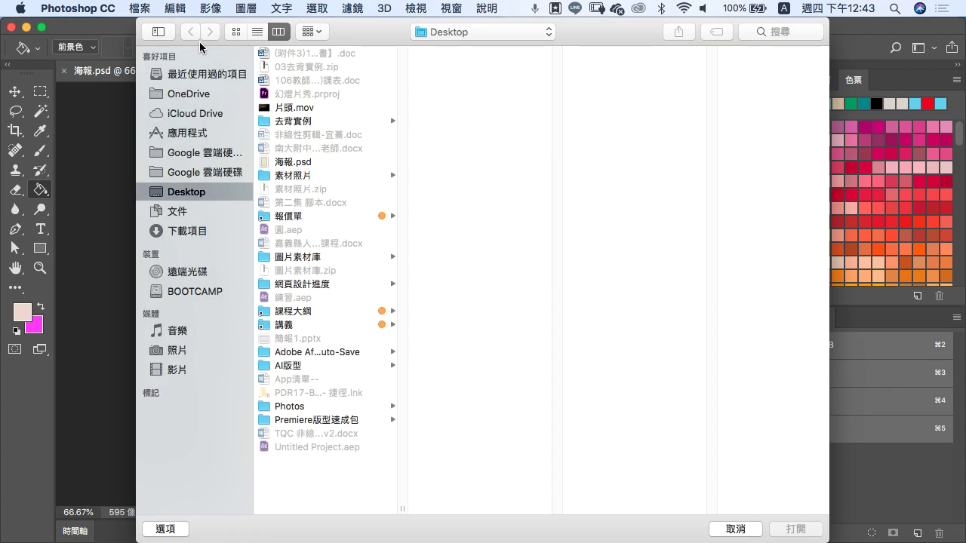
pyautogui.click(301, 122)
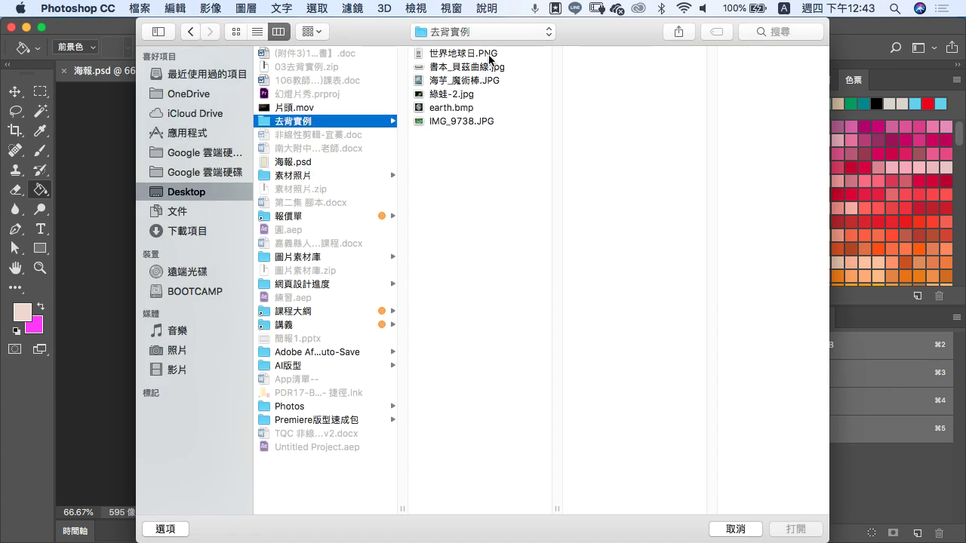
pyautogui.click(456, 107)
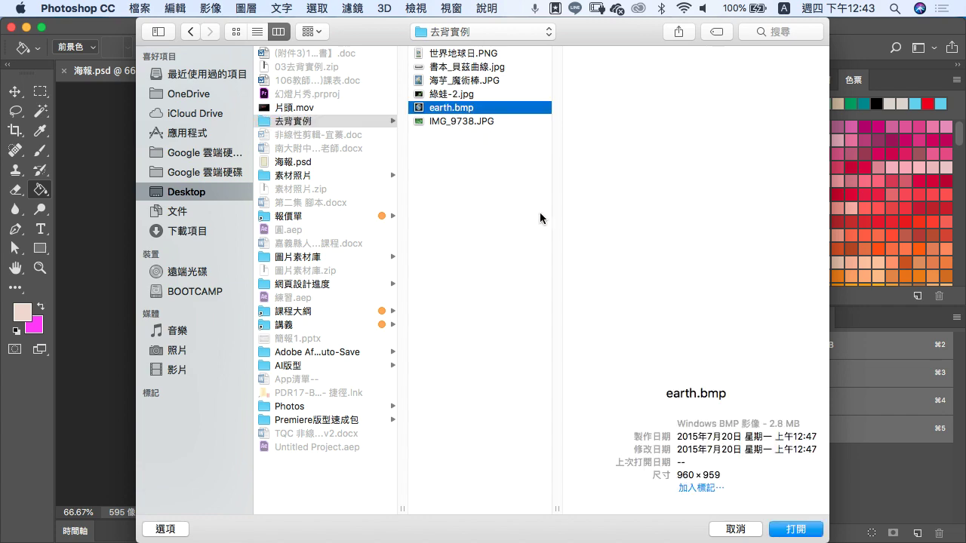
pyautogui.click(776, 529)
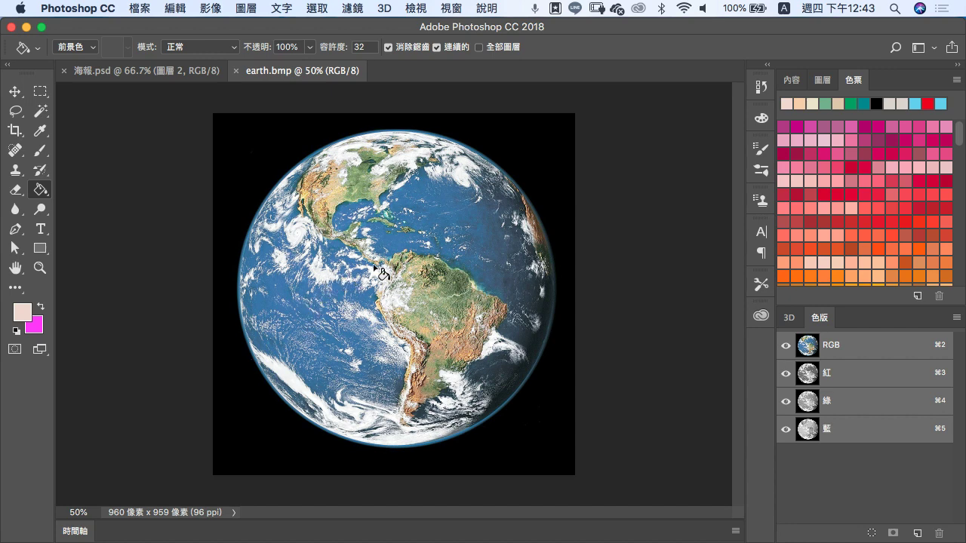
pyautogui.click(114, 72)
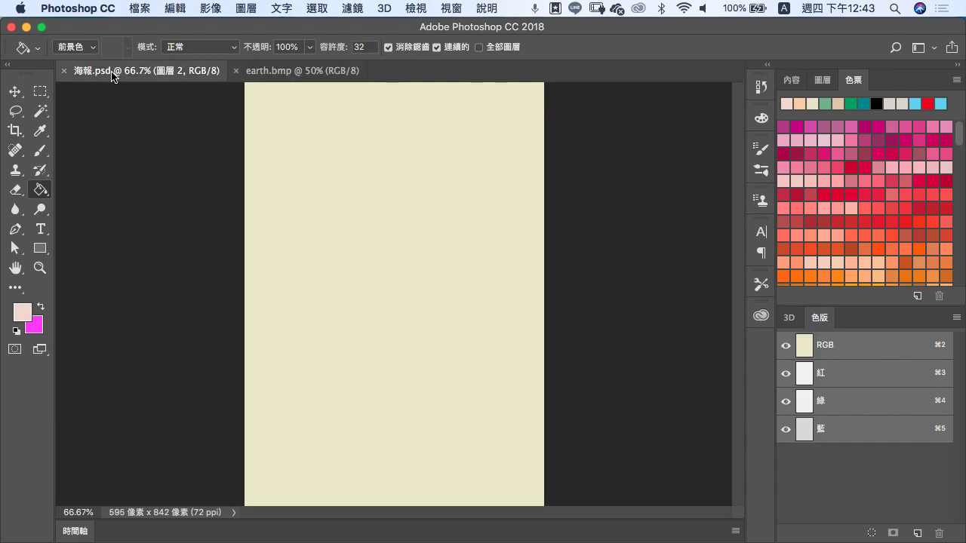
# Bring earth.bmp to the front and select the Magic Wand tool.
pyautogui.click(264, 79)
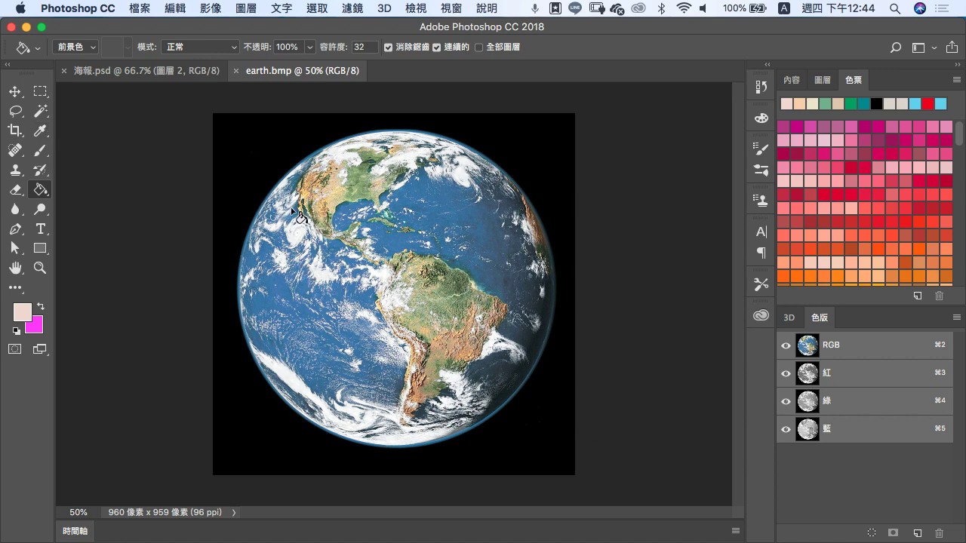
pyautogui.click(40, 114)
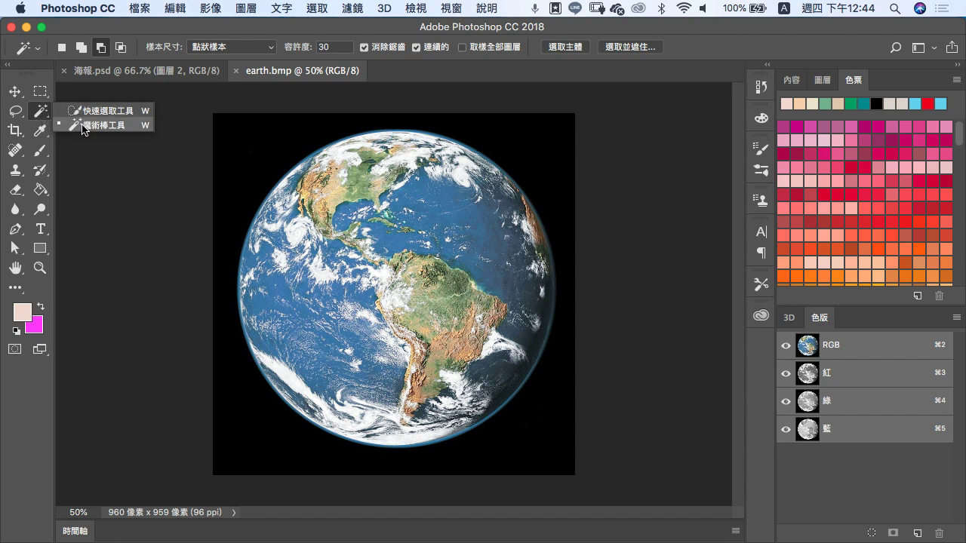
# Switch to the Quick Selection tool set to New Selection mode.
pyautogui.click(45, 155)
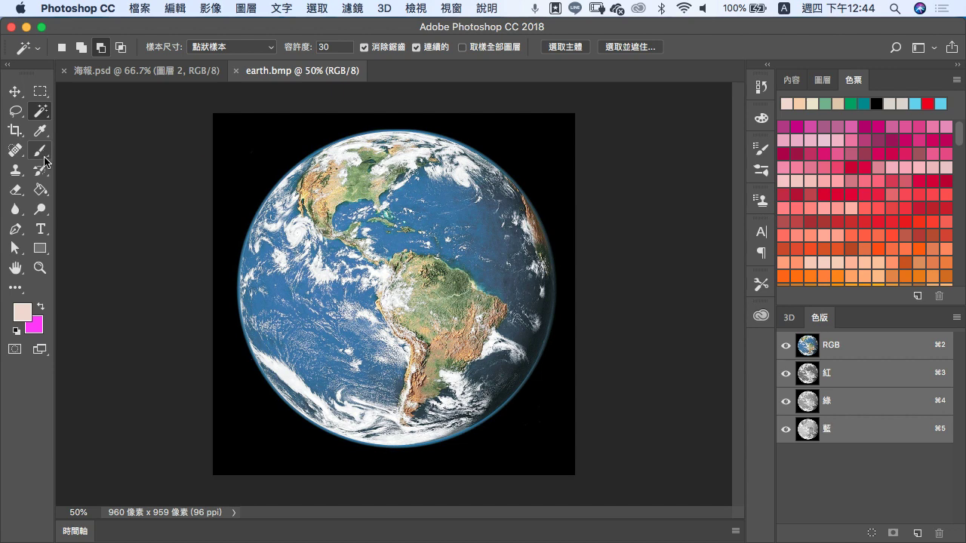
pyautogui.click(45, 160)
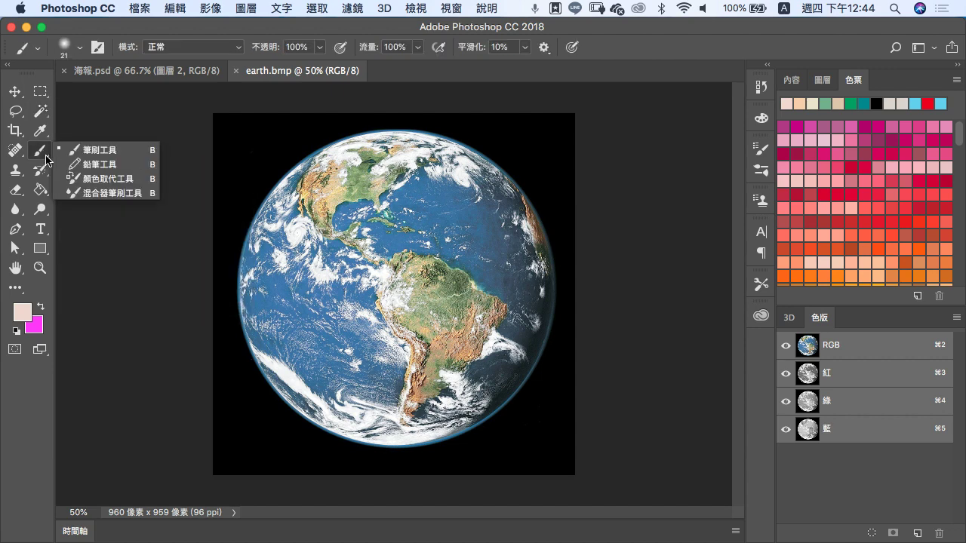
pyautogui.click(41, 114)
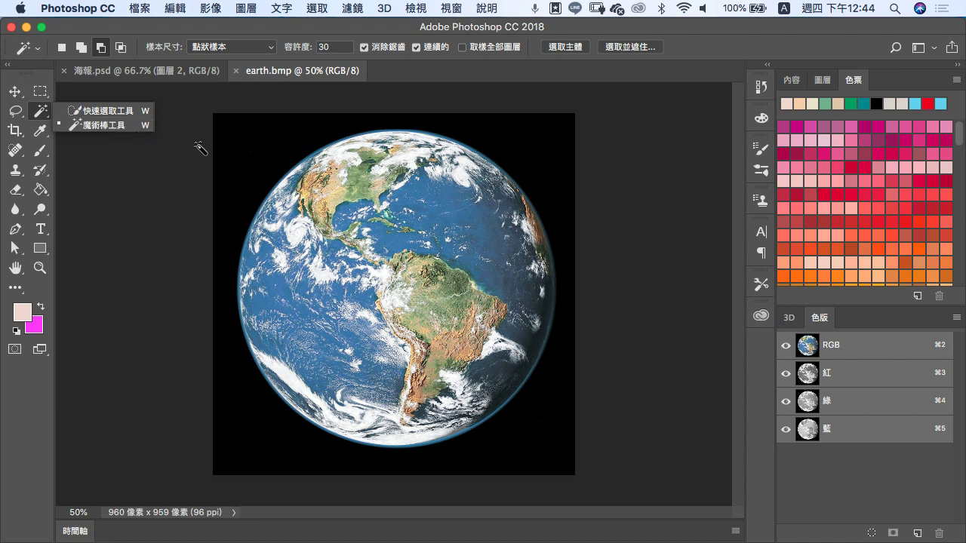
pyautogui.click(113, 111)
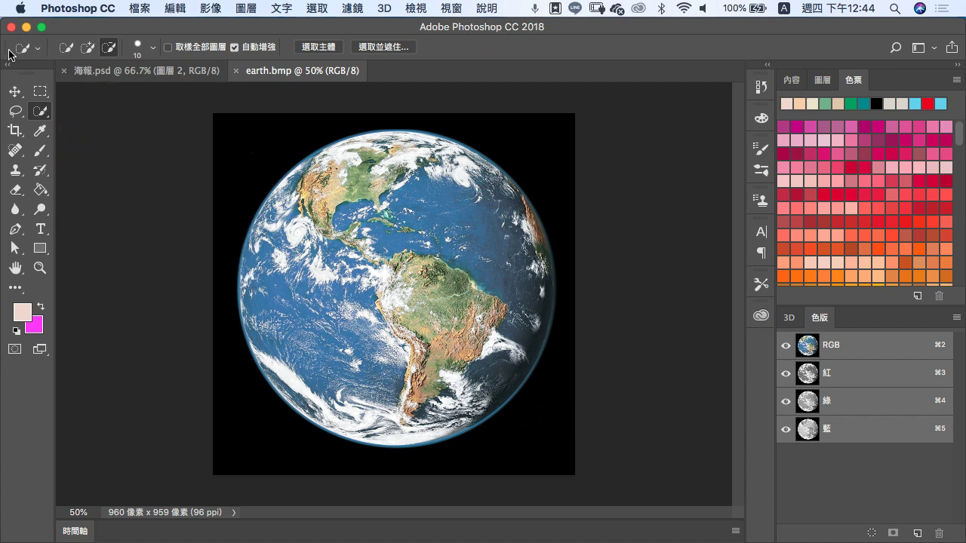
pyautogui.click(105, 52)
pyautogui.click(67, 50)
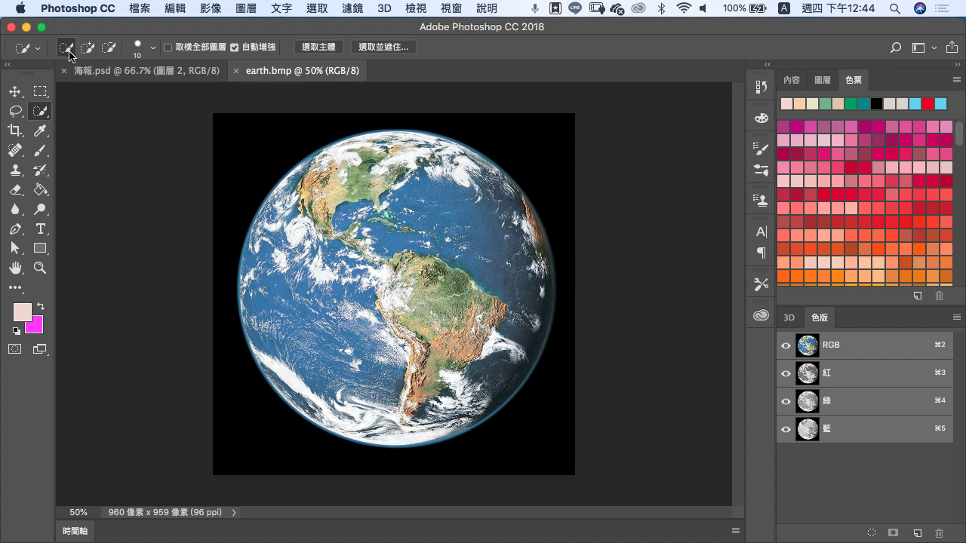
pyautogui.click(154, 47)
# Set the Quick Selection brush to 73 pixels and paint a selection across the globe.
pyautogui.moveTo(83, 92); pyautogui.dragTo(120, 92)
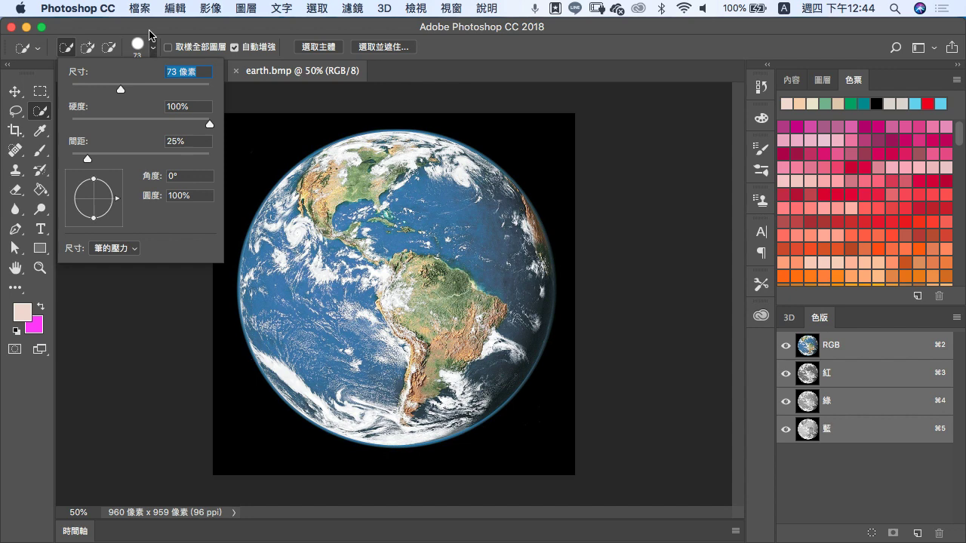
pyautogui.click(150, 34)
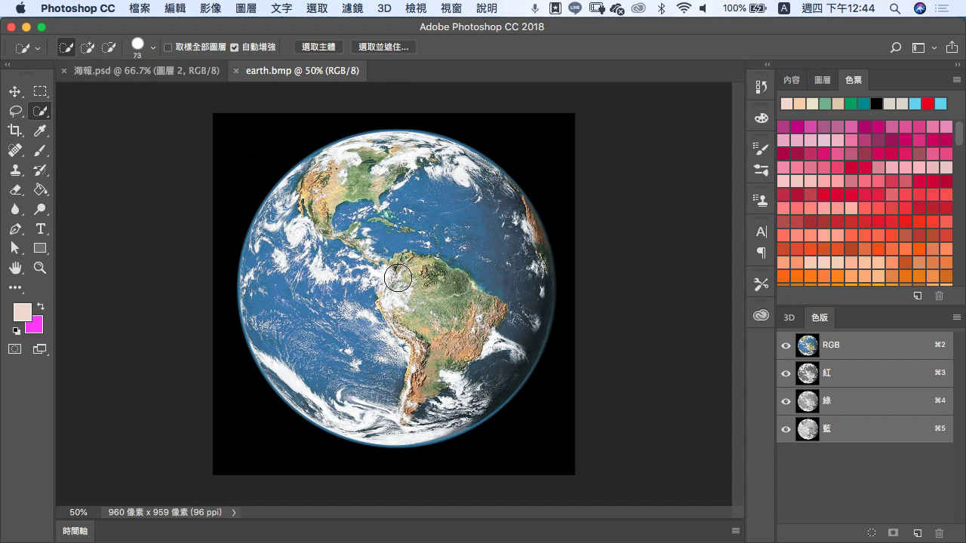
pyautogui.moveTo(400, 271)
pyautogui.mouseDown()
pyautogui.moveTo(462, 290)
pyautogui.moveTo(358, 229)
pyautogui.moveTo(453, 332)
pyautogui.moveTo(317, 211)
pyautogui.moveTo(289, 204)
pyautogui.moveTo(324, 179)
pyautogui.moveTo(415, 147)
pyautogui.moveTo(348, 159)
pyautogui.mouseUp()
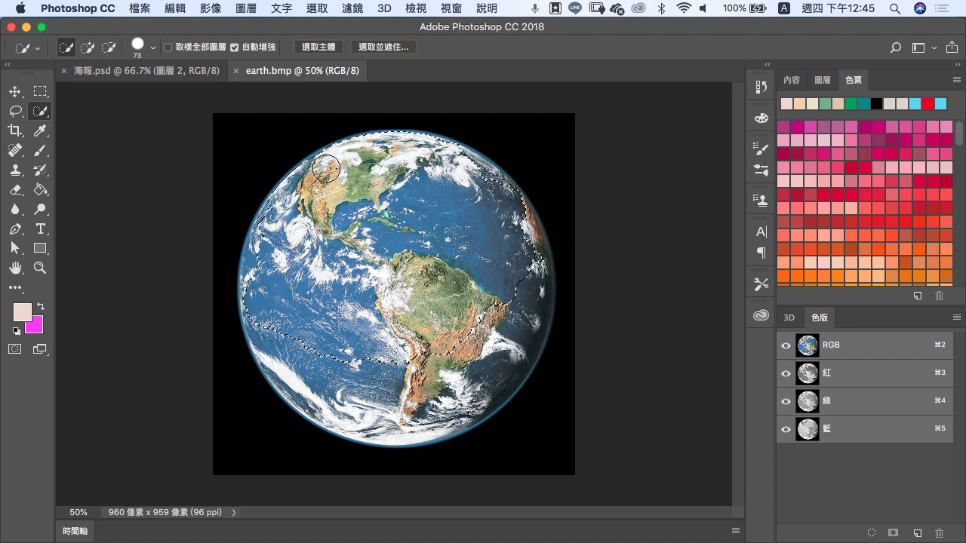
pyautogui.moveTo(432, 273)
pyautogui.mouseDown()
pyautogui.moveTo(498, 311)
pyautogui.moveTo(476, 363)
pyautogui.moveTo(404, 385)
pyautogui.moveTo(268, 340)
pyautogui.moveTo(285, 366)
pyautogui.moveTo(376, 415)
pyautogui.moveTo(453, 415)
pyautogui.moveTo(333, 410)
pyautogui.moveTo(280, 356)
pyautogui.moveTo(262, 258)
pyautogui.moveTo(283, 210)
pyautogui.moveTo(404, 151)
pyautogui.moveTo(532, 209)
pyautogui.moveTo(546, 287)
pyautogui.moveTo(508, 379)
pyautogui.moveTo(456, 416)
pyautogui.moveTo(378, 438)
pyautogui.moveTo(327, 420)
pyautogui.mouseUp()
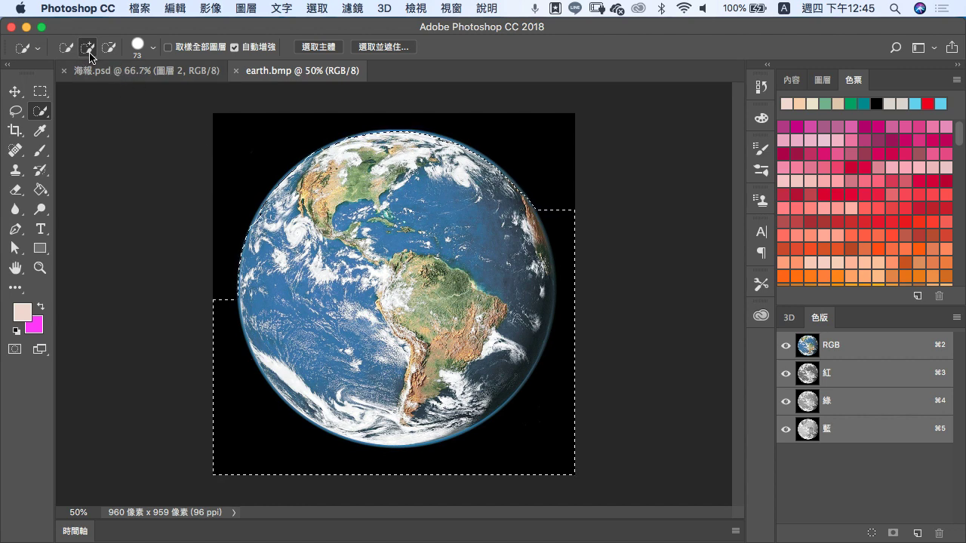
# Trim the black background from the selection, fill the right-rim notch, and show Layers.
pyautogui.click(108, 47)
pyautogui.moveTo(209, 265)
pyautogui.mouseDown()
pyautogui.moveTo(243, 456)
pyautogui.moveTo(567, 437)
pyautogui.mouseUp()
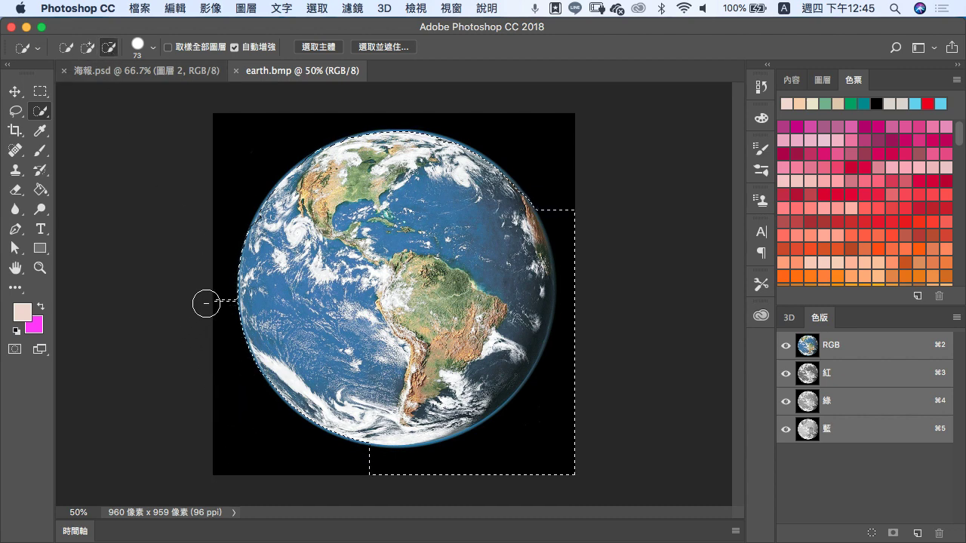
pyautogui.moveTo(576, 252); pyautogui.dragTo(567, 225)
pyautogui.click(87, 46)
pyautogui.moveTo(527, 282); pyautogui.dragTo(532, 228)
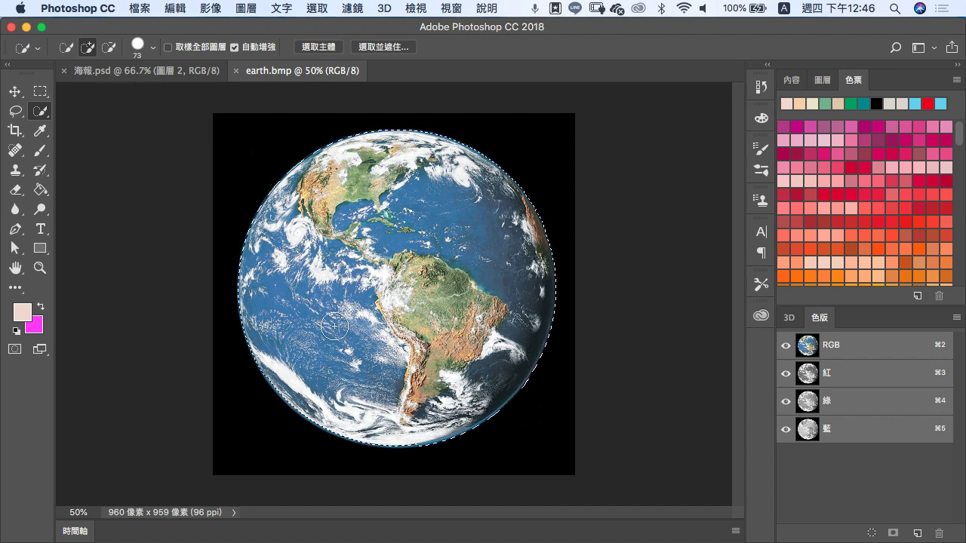
pyautogui.click(824, 80)
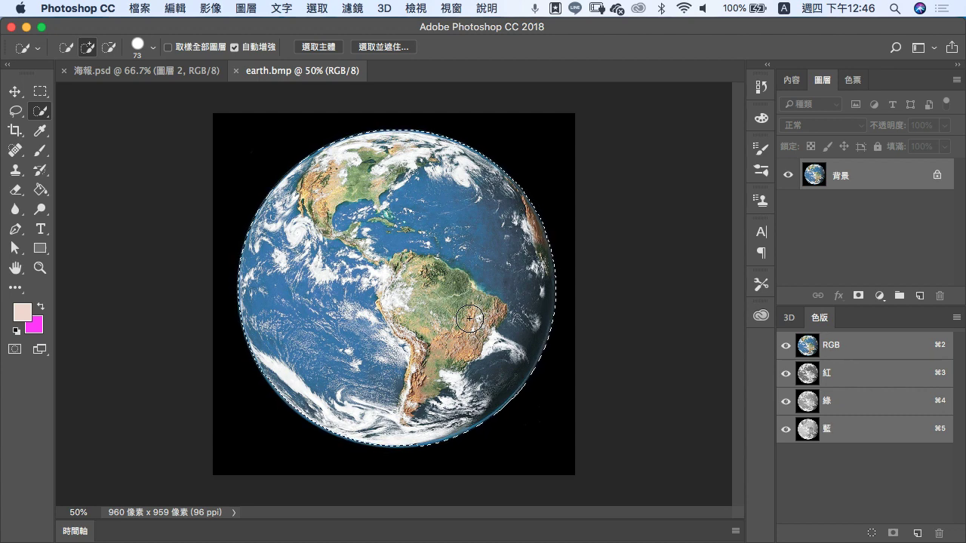
# Copy the selected globe to new layer 圖層 1, check the cutout, and drag it to 海報.psd.
pyautogui.click(248, 11)
pyautogui.moveTo(287, 26)
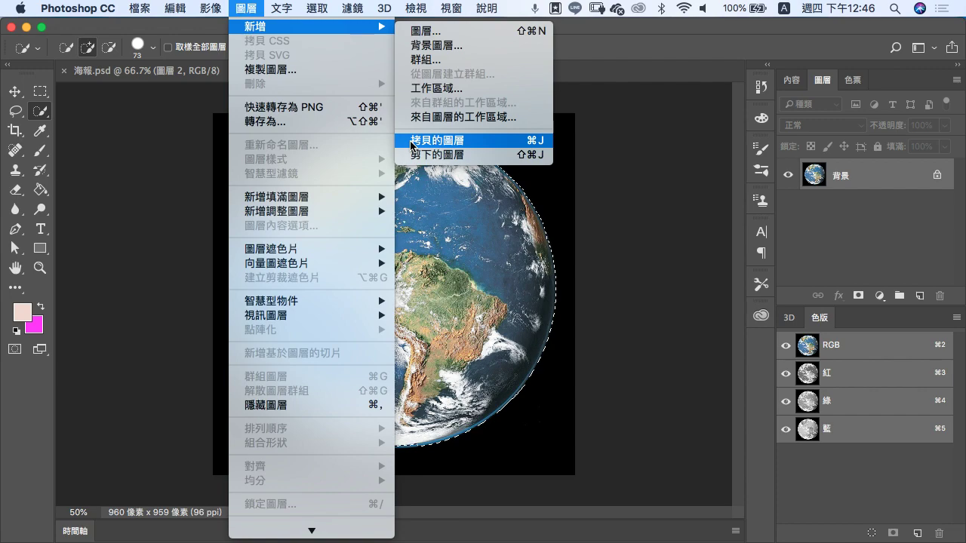
pyautogui.click(456, 144)
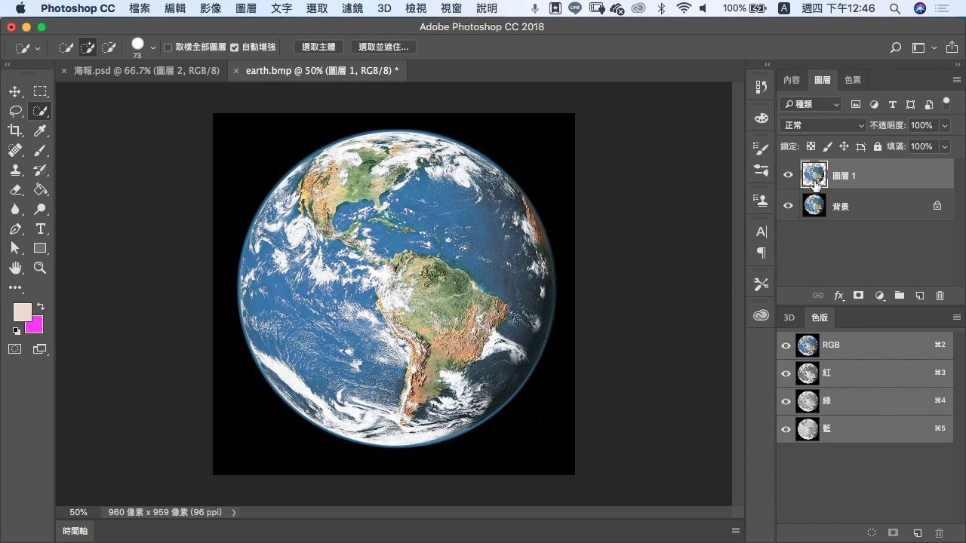
pyautogui.click(788, 206)
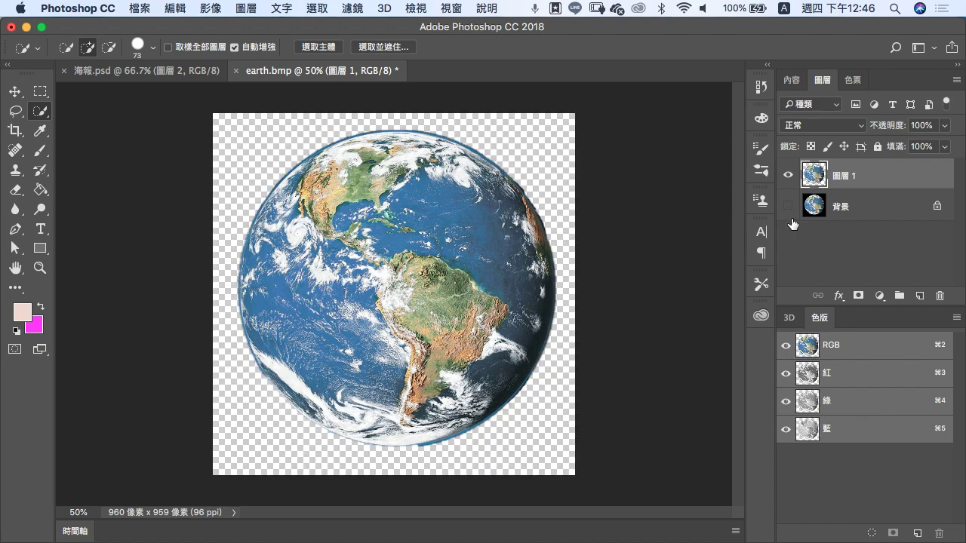
pyautogui.click(788, 206)
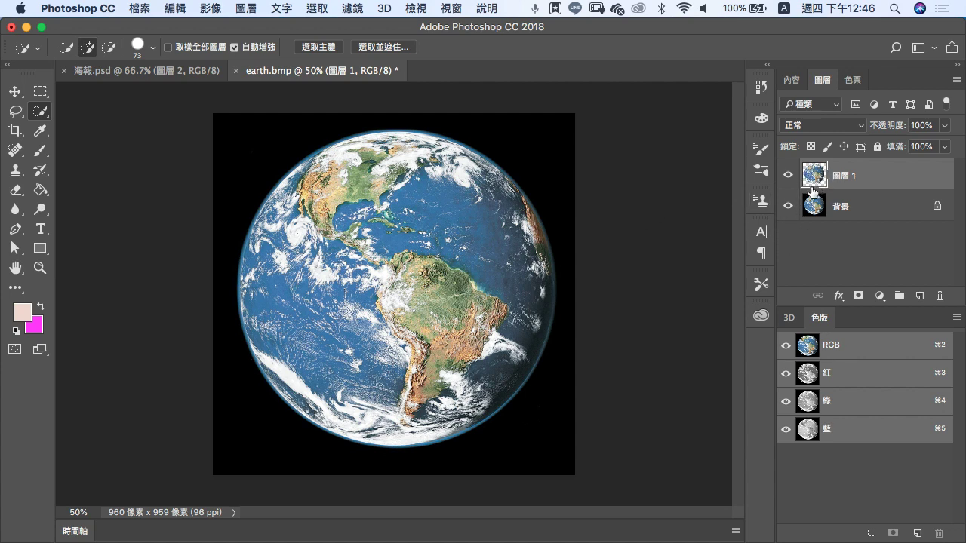
pyautogui.moveTo(815, 191)
pyautogui.mouseDown()
pyautogui.moveTo(205, 46)
pyautogui.moveTo(125, 73)
pyautogui.mouseUp()
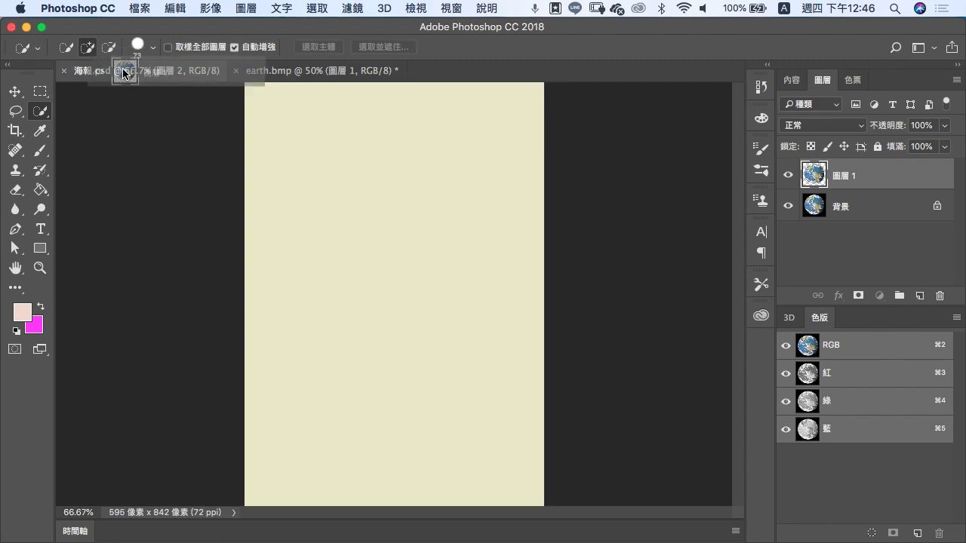
# Drop the globe onto the 海報.psd canvas as new layer 圖層 3.
pyautogui.moveTo(126, 73); pyautogui.dragTo(383, 272)
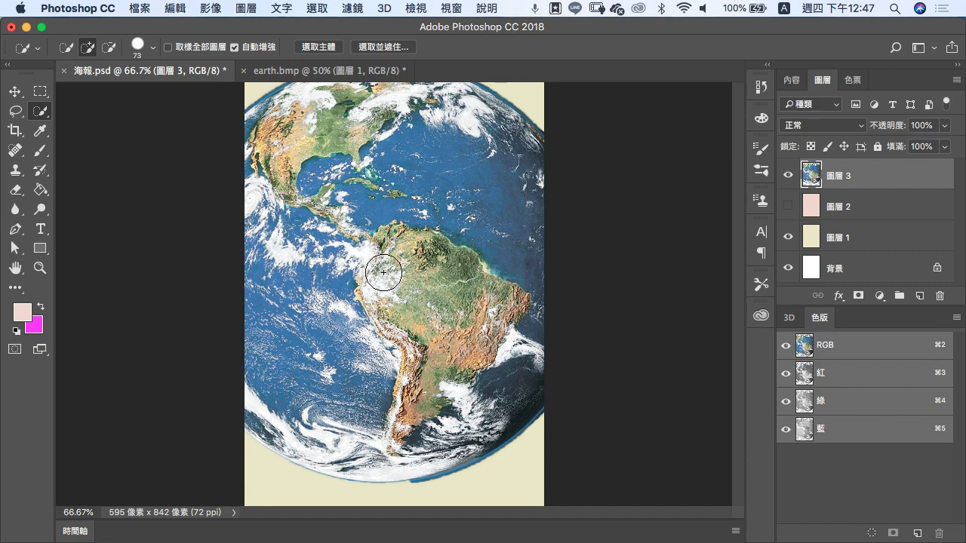
pyautogui.click(211, 9)
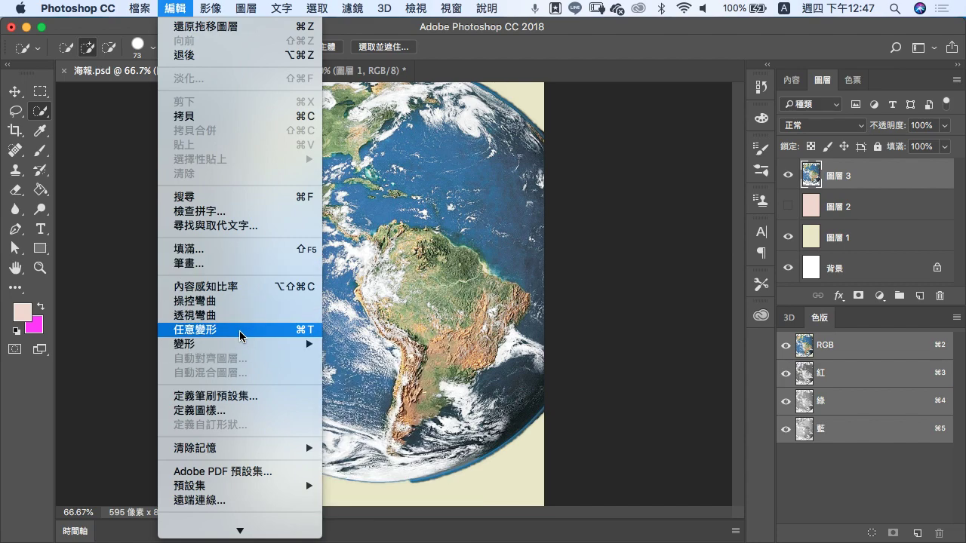
# Free-transform the globe proportionally to 52.6% and move it into the poster's upper half.
pyautogui.click(182, 10)
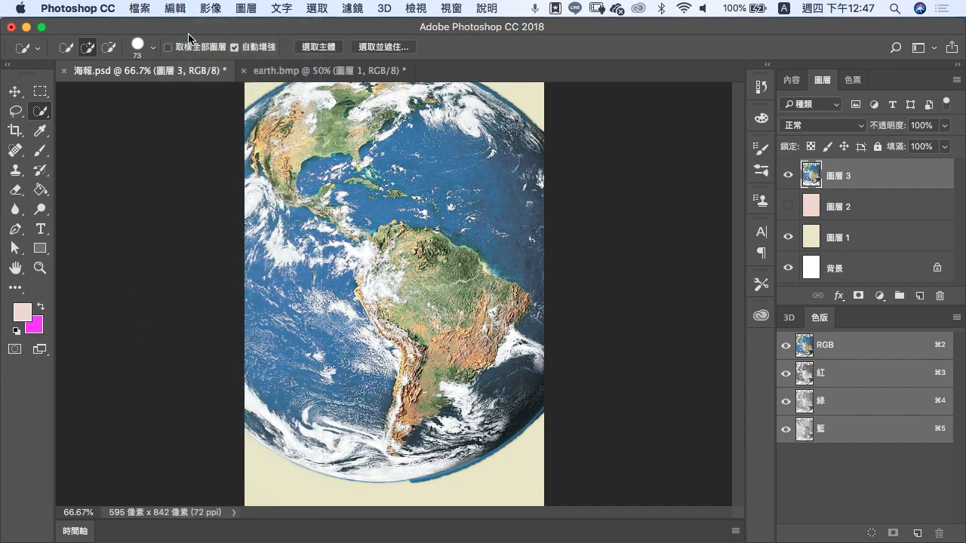
pyautogui.press('super+t')
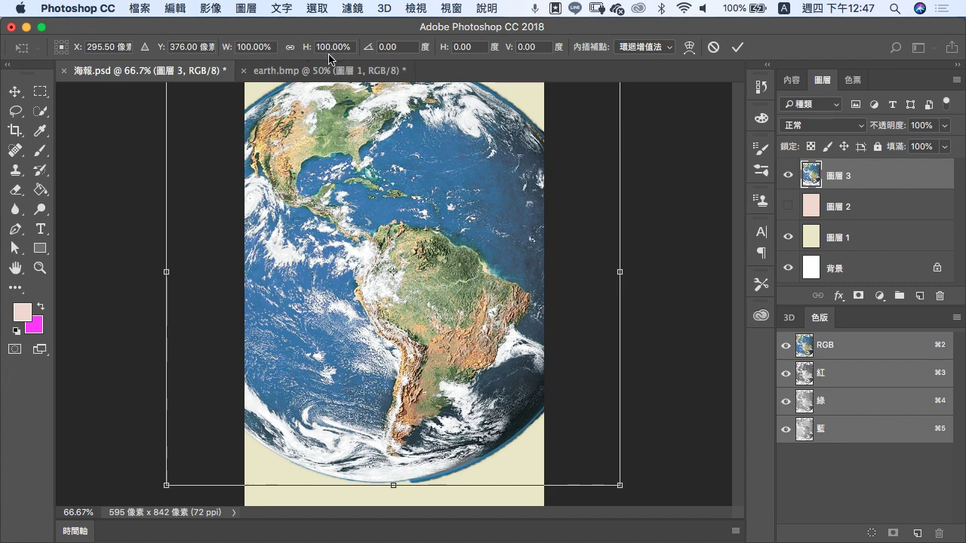
pyautogui.click(290, 49)
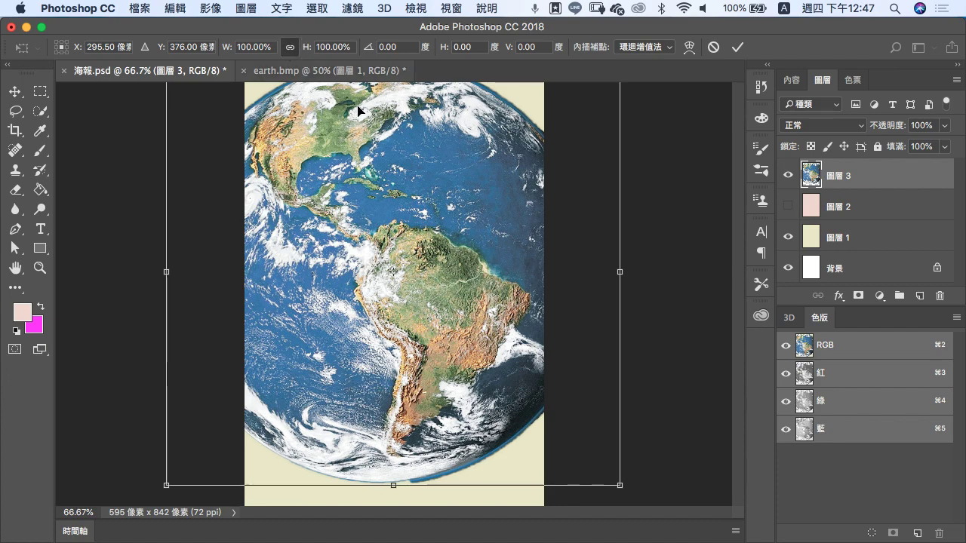
pyautogui.moveTo(393, 485); pyautogui.dragTo(393, 409)
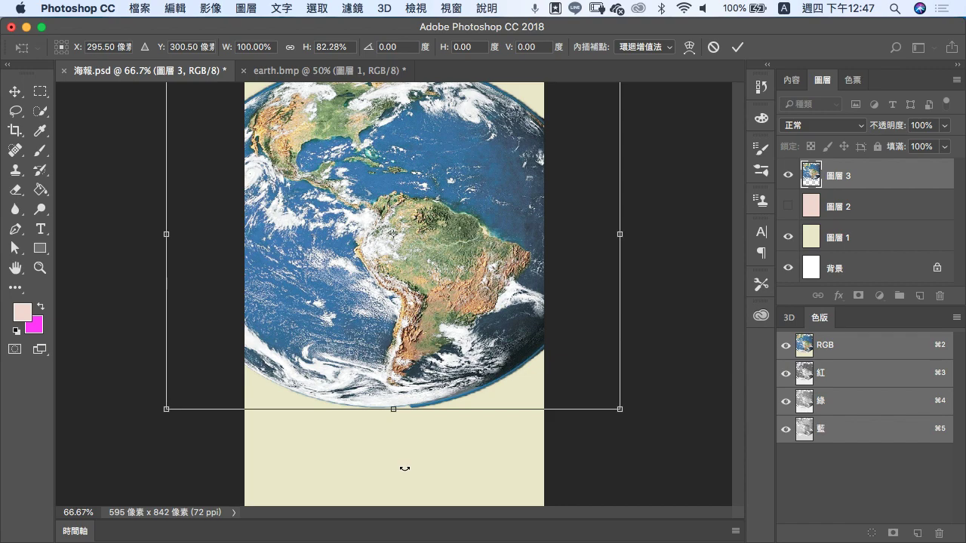
pyautogui.press('super+z')
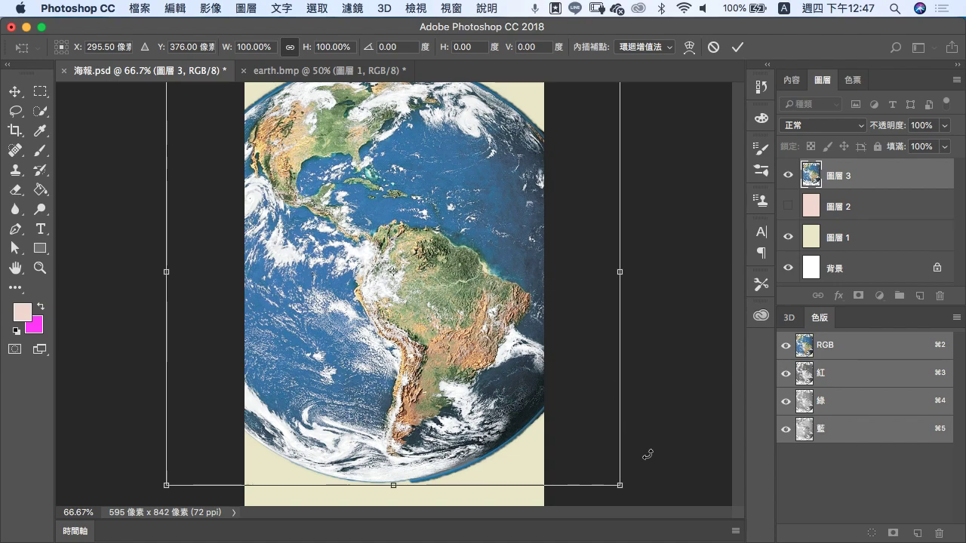
pyautogui.moveTo(619, 486)
pyautogui.mouseDown()
pyautogui.moveTo(481, 355)
pyautogui.moveTo(398, 320)
pyautogui.moveTo(345, 276)
pyautogui.moveTo(502, 363)
pyautogui.moveTo(371, 274)
pyautogui.moveTo(471, 329)
pyautogui.moveTo(410, 282)
pyautogui.mouseUp()
pyautogui.moveTo(332, 226)
pyautogui.mouseDown()
pyautogui.moveTo(430, 300)
pyautogui.moveTo(431, 290)
pyautogui.mouseUp()
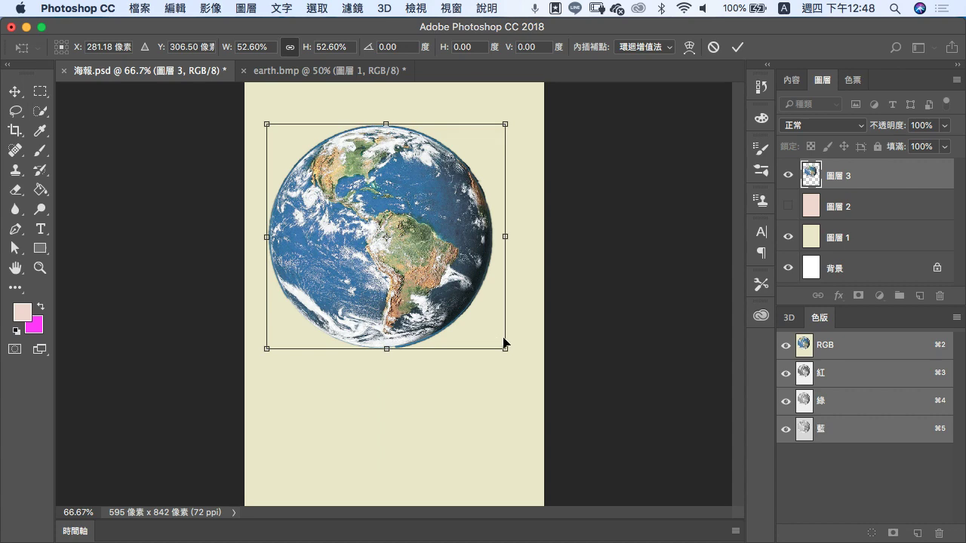
pyautogui.press('Return')
pyautogui.press('w')
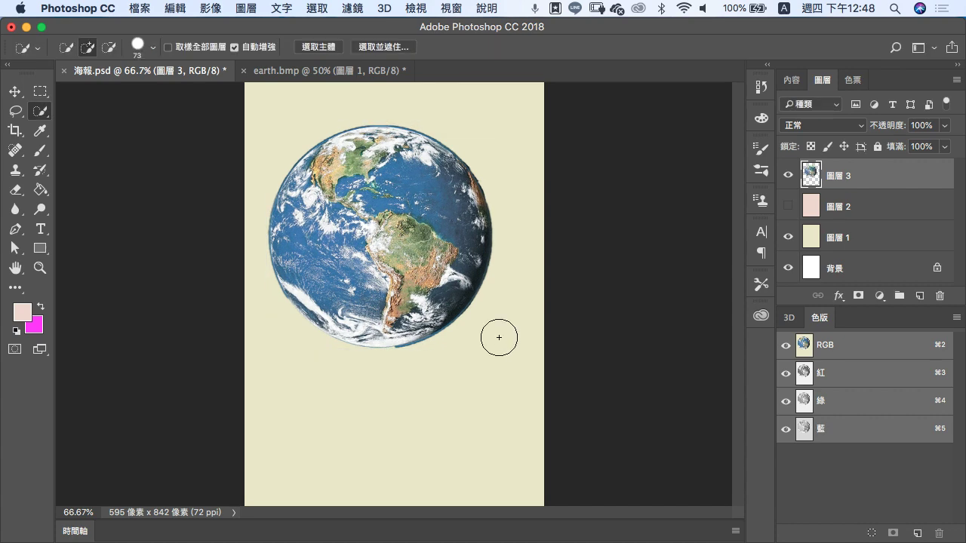
# In earth.bmp, hide 圖層 1 and quick-select the black area around the globe on 背景.
pyautogui.click(275, 73)
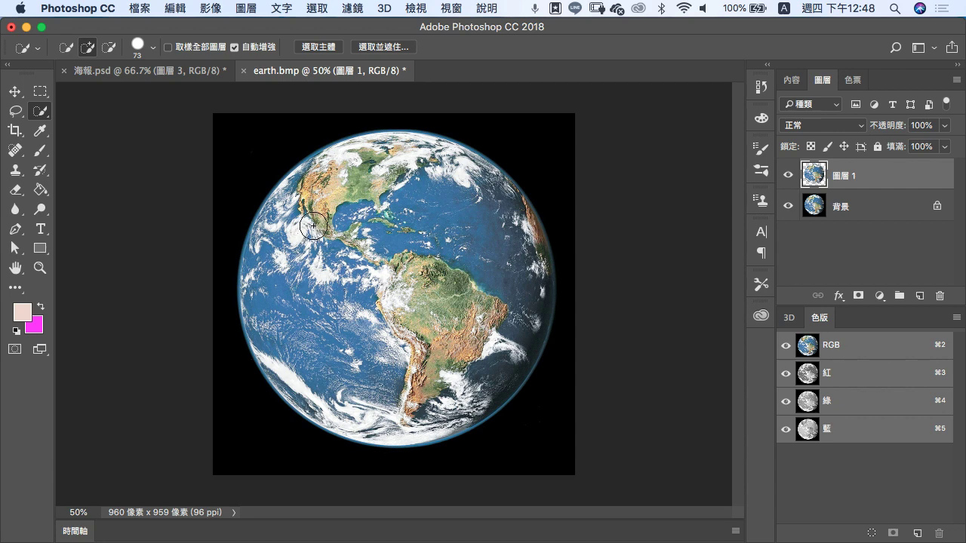
pyautogui.click(820, 214)
pyautogui.click(789, 179)
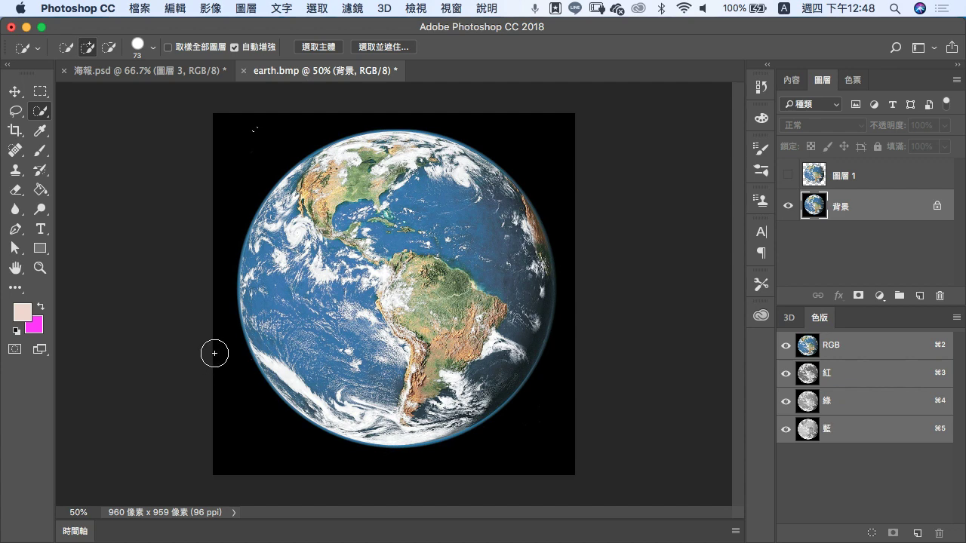
pyautogui.moveTo(261, 147); pyautogui.dragTo(244, 139)
pyautogui.moveTo(198, 292)
pyautogui.mouseDown()
pyautogui.moveTo(469, 470)
pyautogui.moveTo(623, 422)
pyautogui.moveTo(615, 181)
pyautogui.moveTo(556, 133)
pyautogui.moveTo(621, 240)
pyautogui.mouseUp()
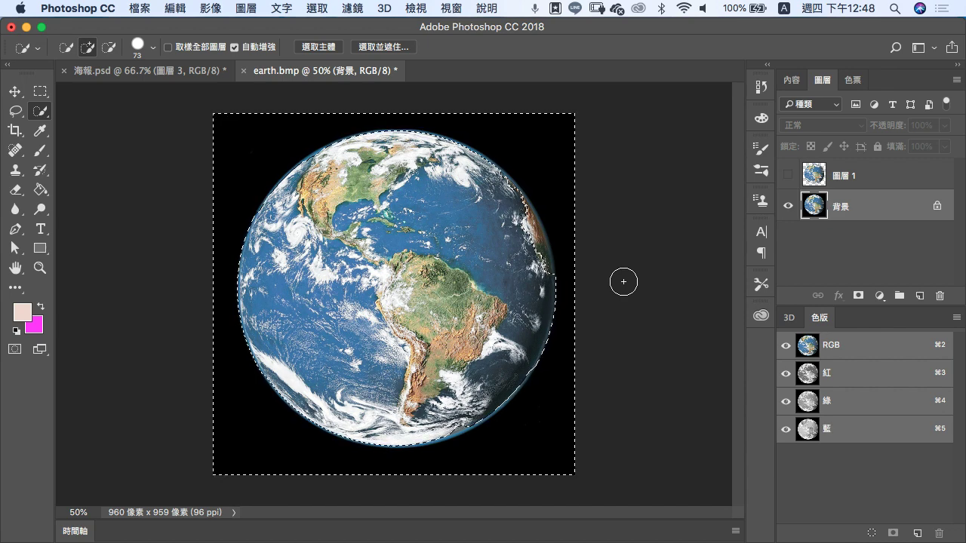
pyautogui.hotkey('ctrl', 'j')
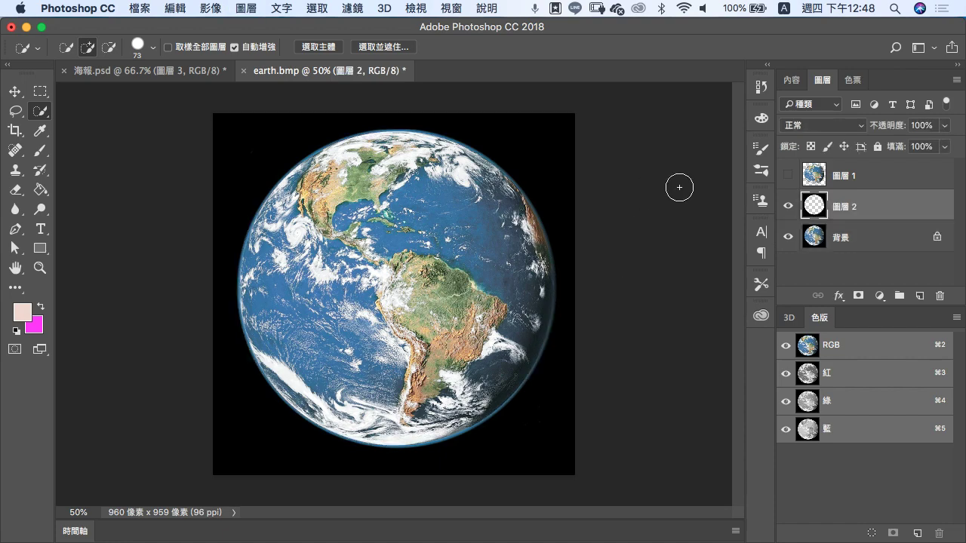
pyautogui.click(789, 238)
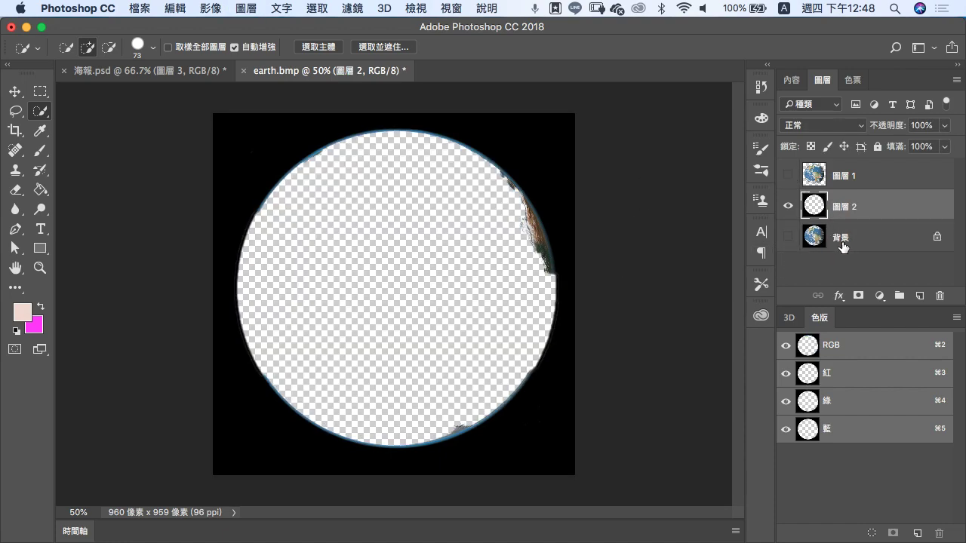
pyautogui.hotkey('ctrl', 'alt', 'z')
pyautogui.hotkey('ctrl', 'alt', 'z')
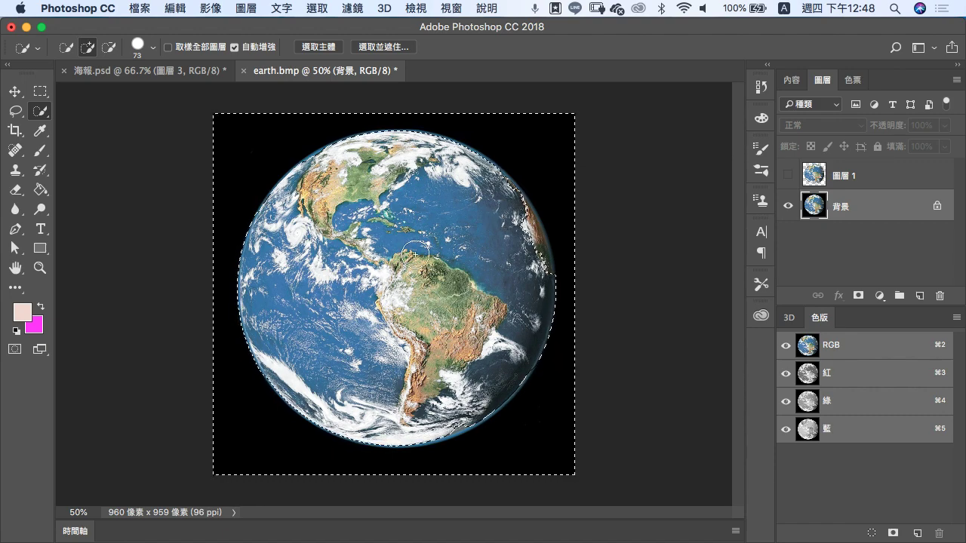
# Invert the selection onto the globe, then trim stray selection along its right and top edges.
pyautogui.rightClick(416, 257)
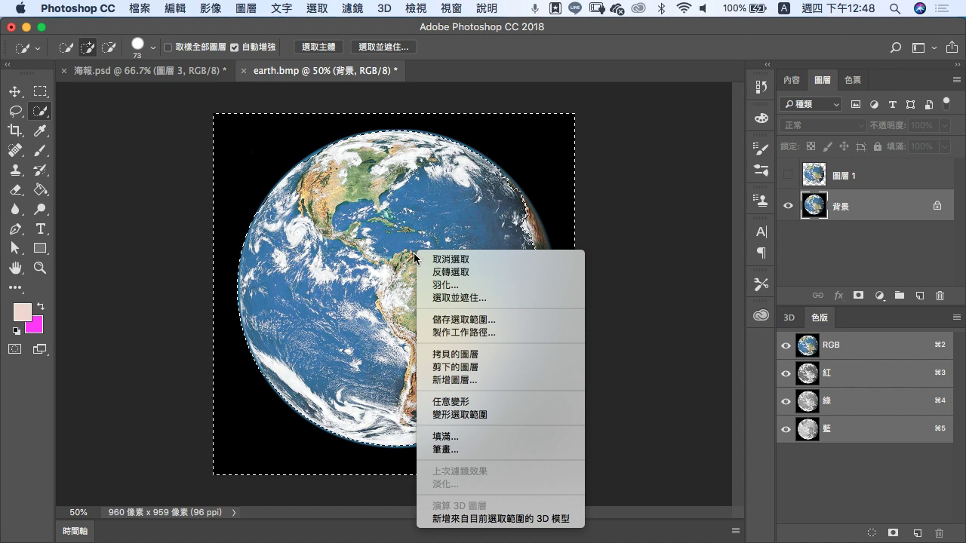
pyautogui.click(471, 272)
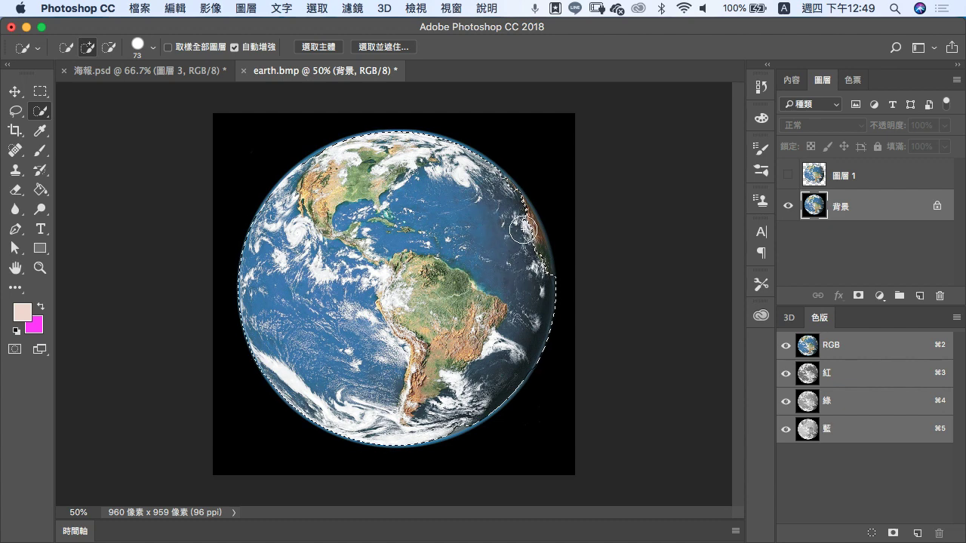
pyautogui.moveTo(536, 272)
pyautogui.mouseDown()
pyautogui.moveTo(502, 203)
pyautogui.moveTo(419, 143)
pyautogui.moveTo(509, 194)
pyautogui.moveTo(522, 219)
pyautogui.mouseUp()
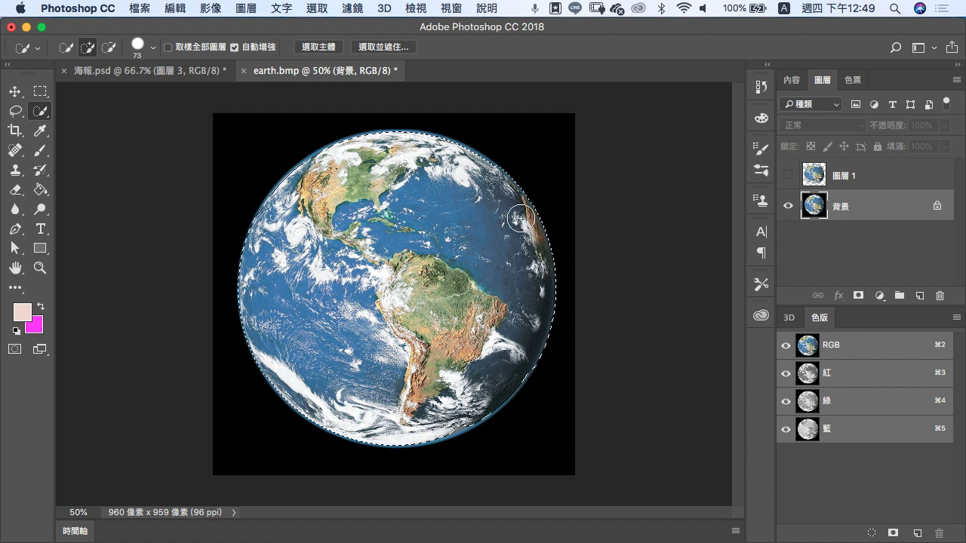
pyautogui.moveTo(458, 160); pyautogui.dragTo(384, 142)
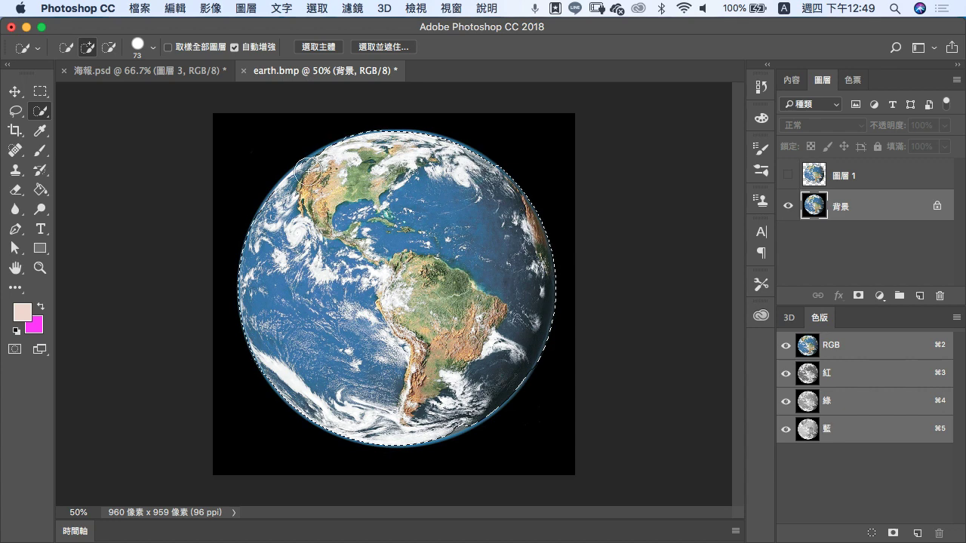